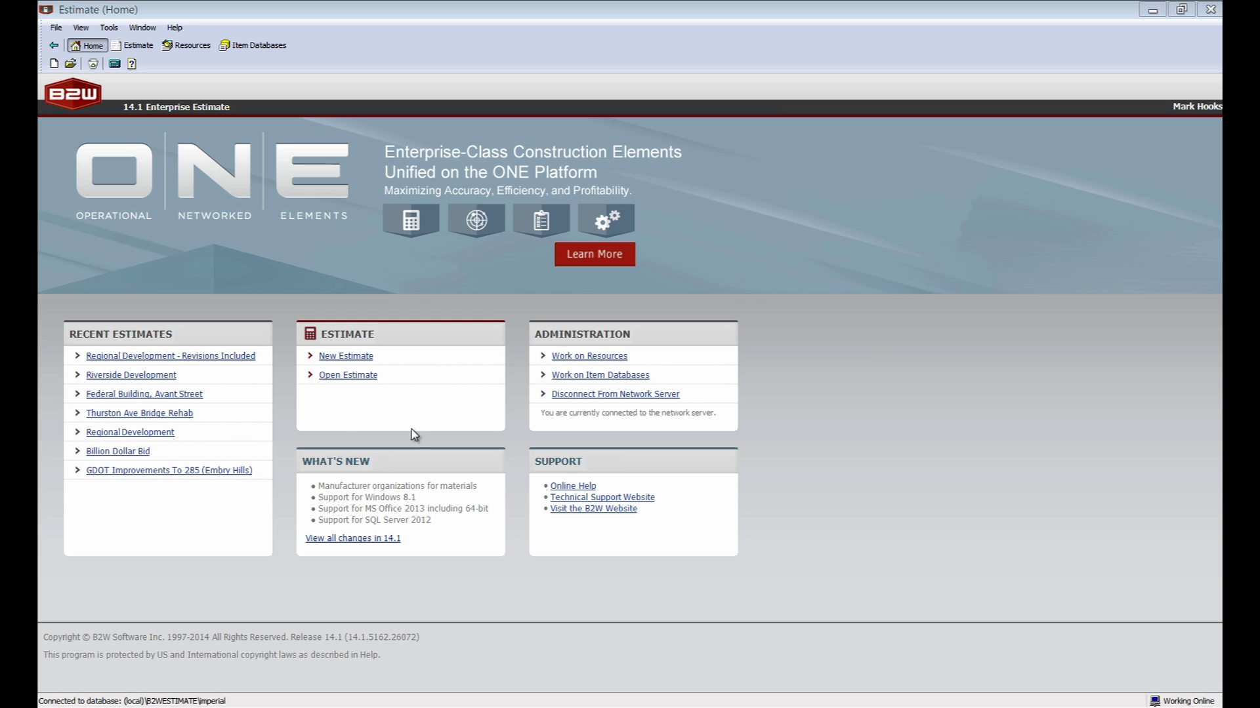
Open the 'Regional Development - Revisions Included' estimate from Recent Estimates.
left_click(141, 355)
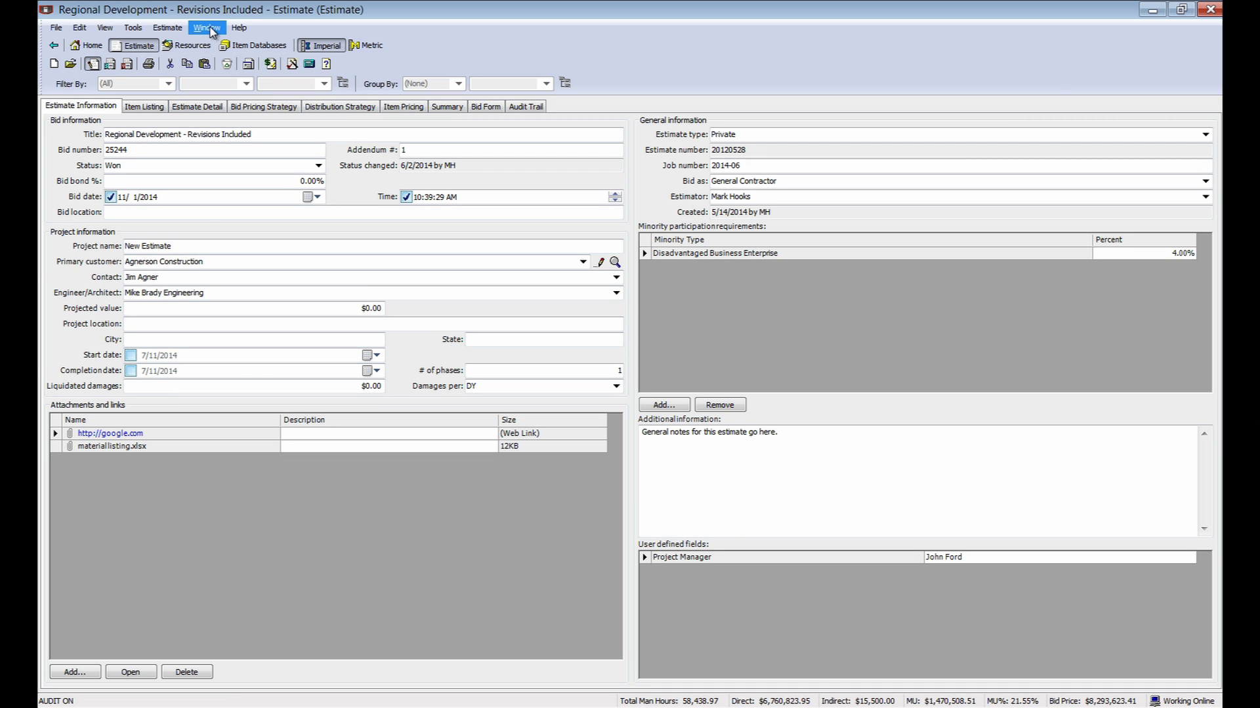
Open a second window of the estimate and tile both windows vertically.
left_click(213, 33)
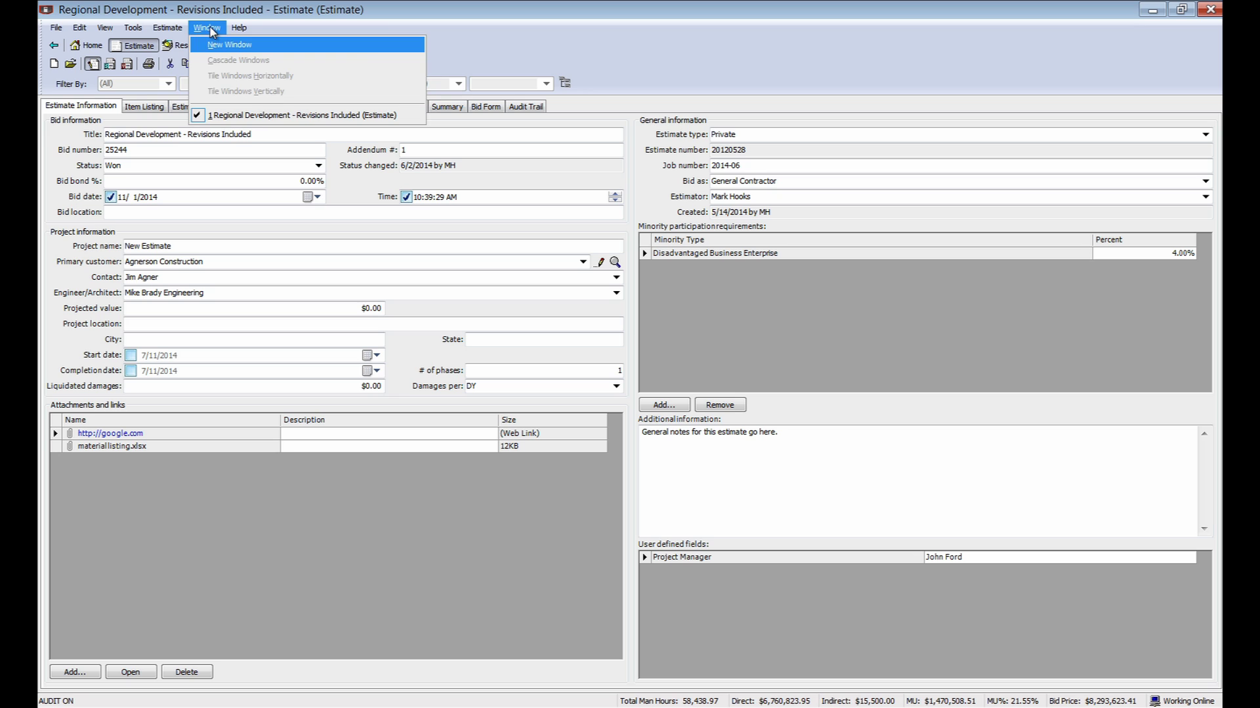
left_click(255, 45)
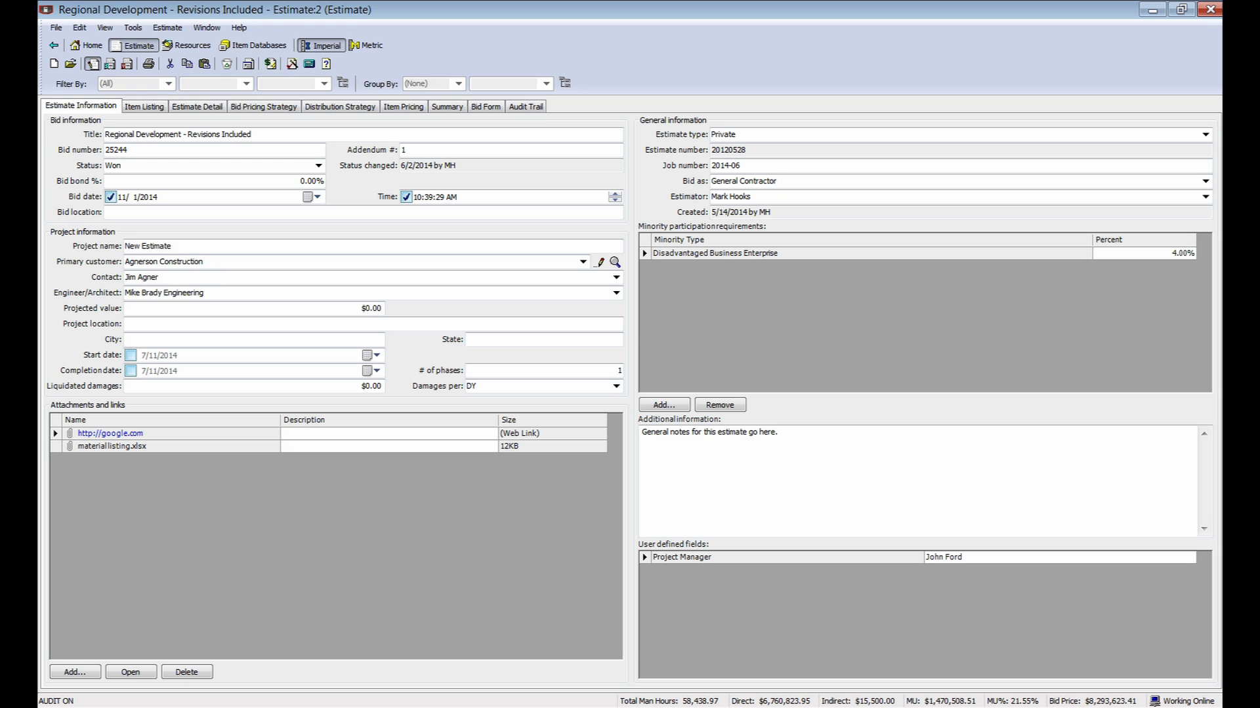
left_click(205, 29)
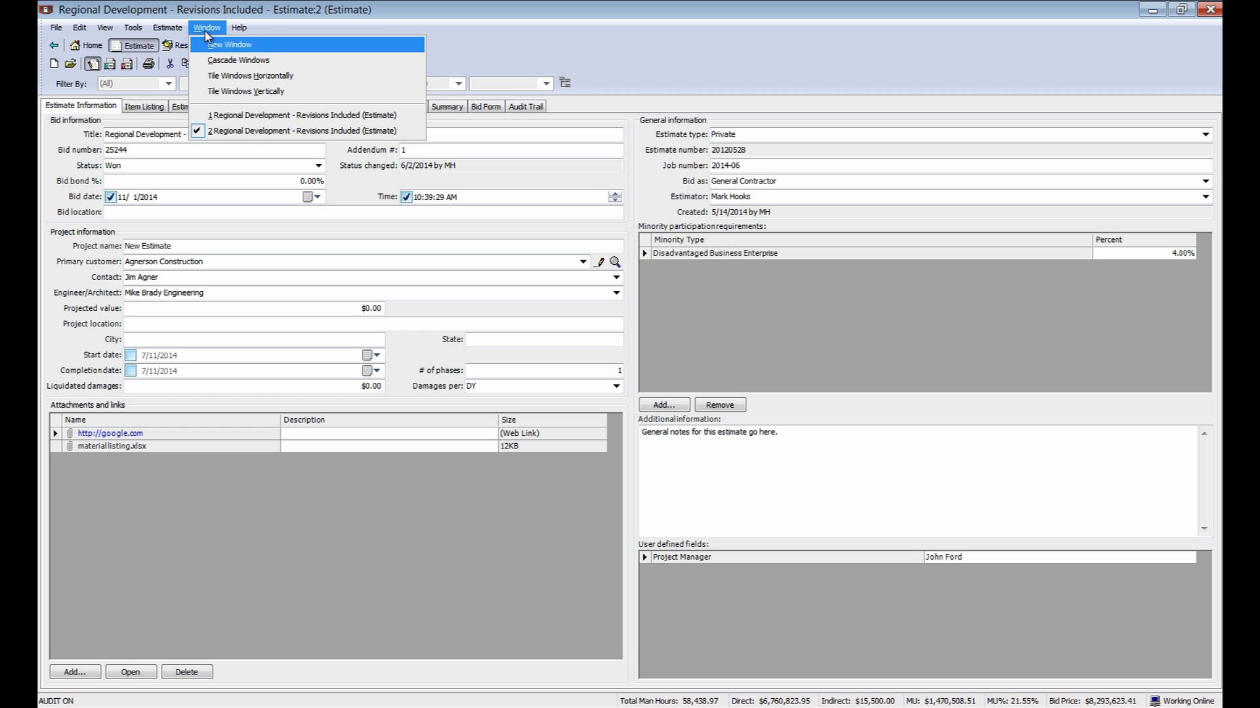
left_click(289, 96)
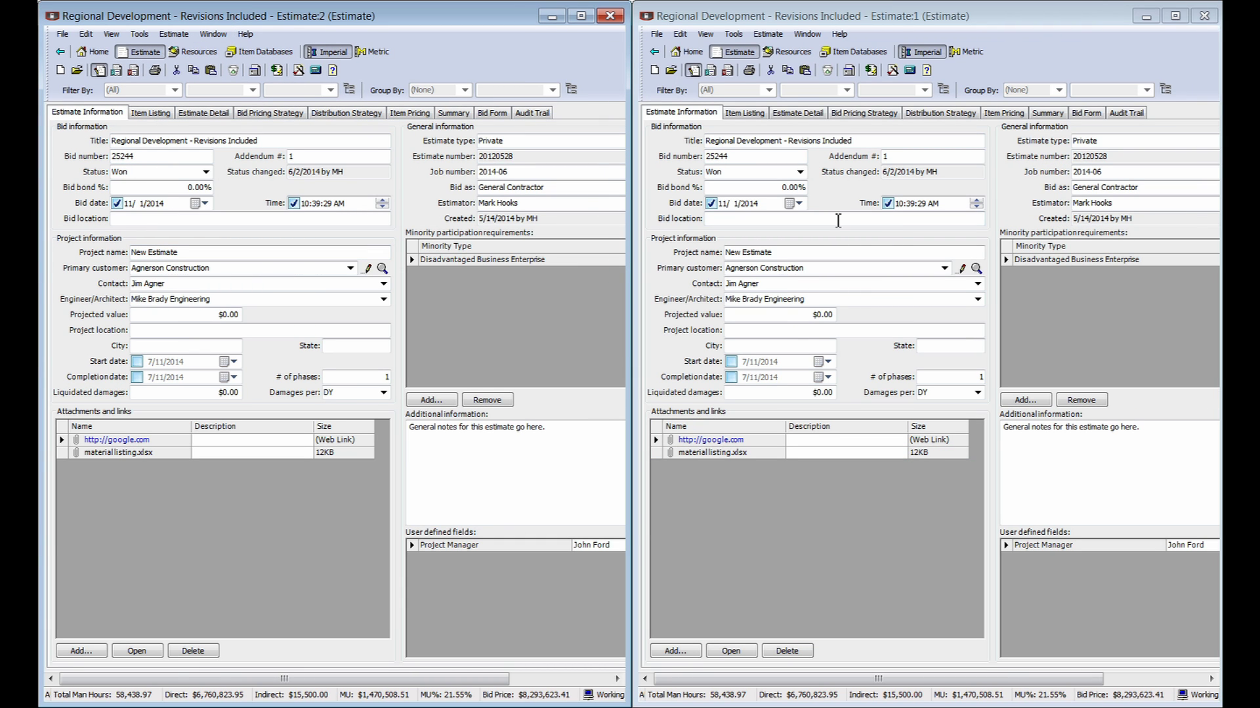
Show Estimate Detail on the left and load Riverside Development's Estimate Detail on the right.
left_click(200, 114)
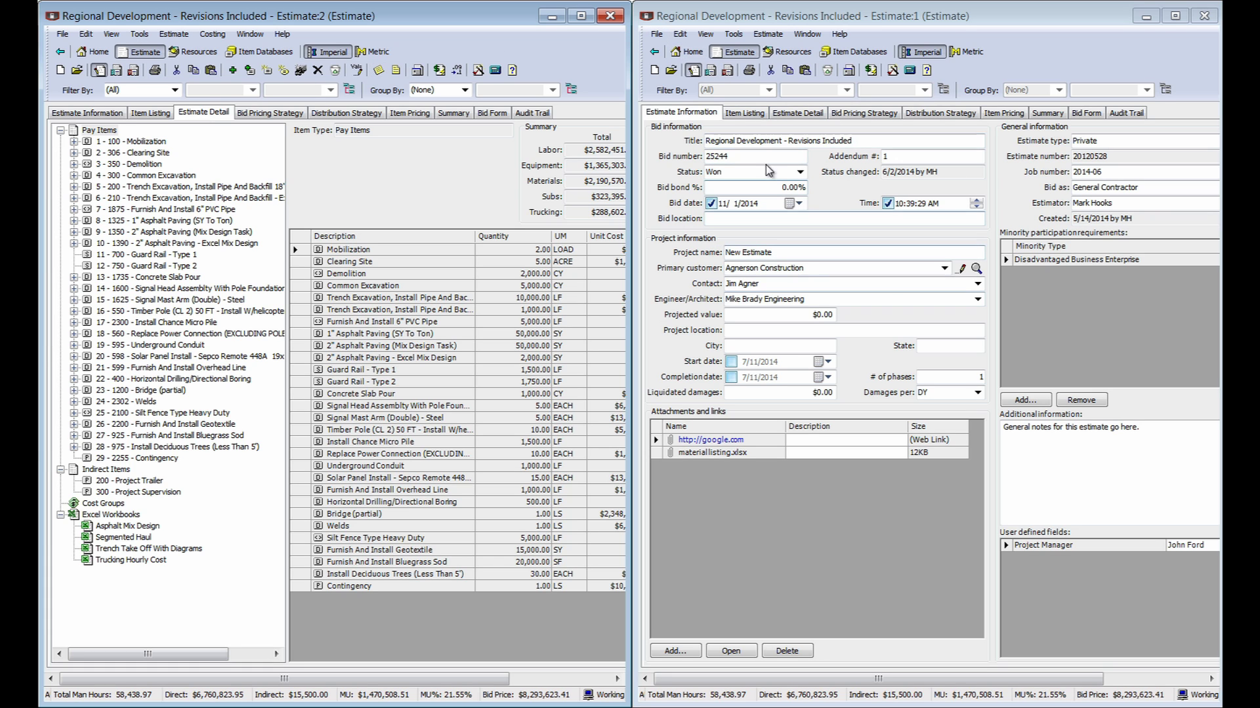
left_click(671, 71)
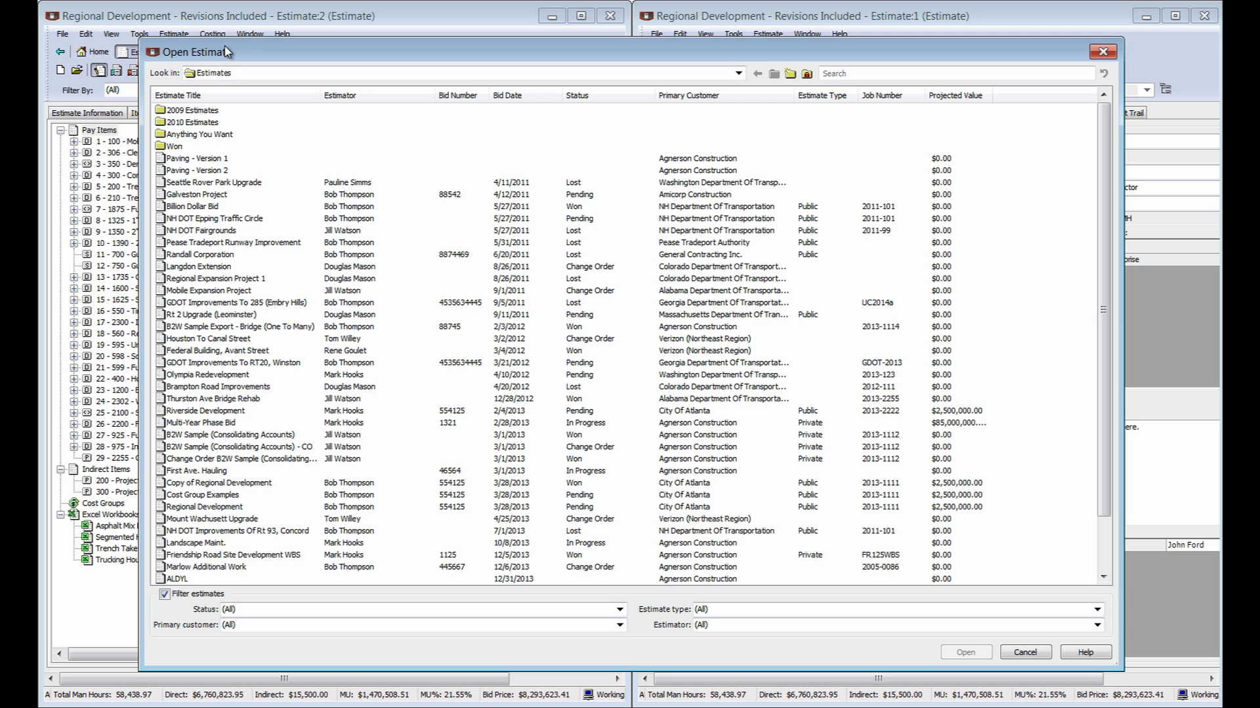
left_click(208, 412)
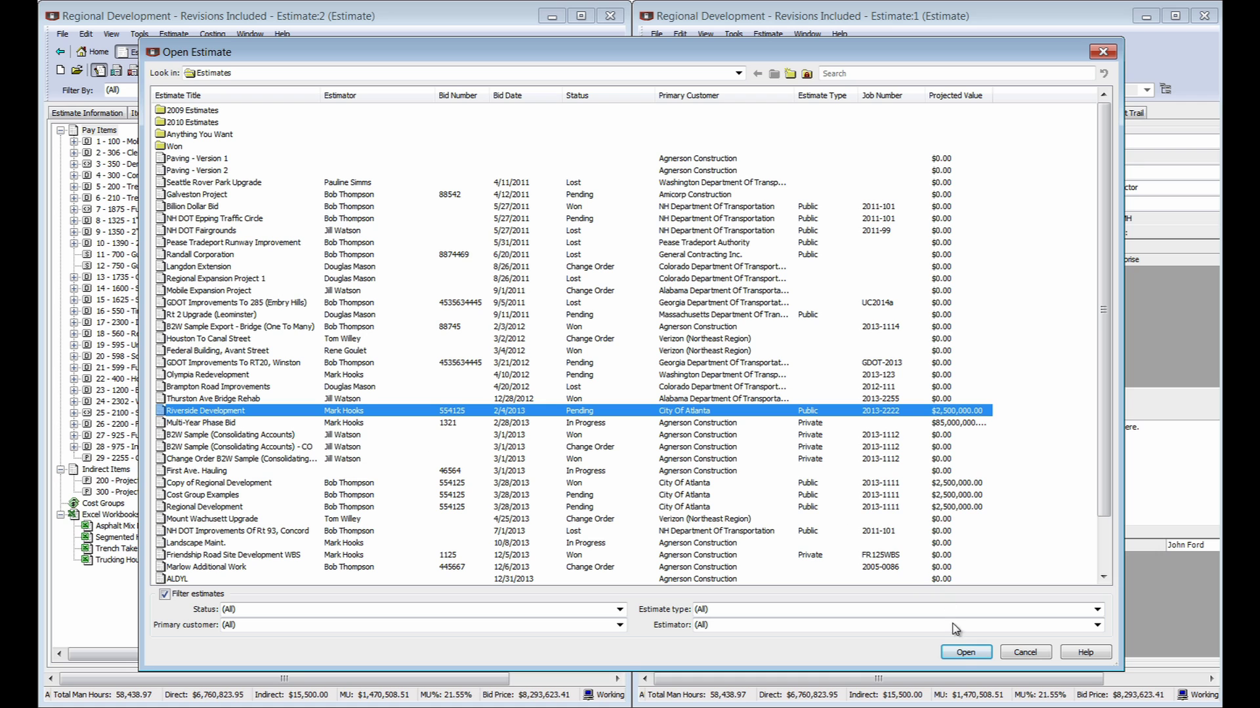
left_click(958, 653)
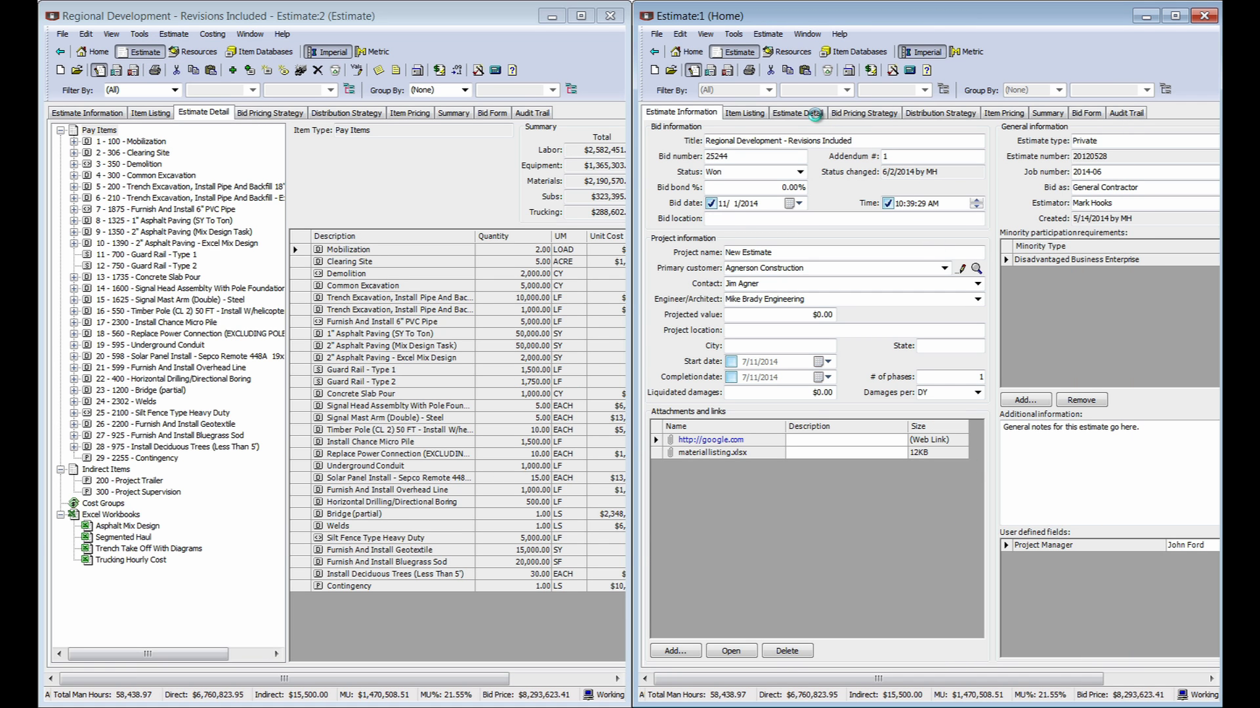
left_click(815, 116)
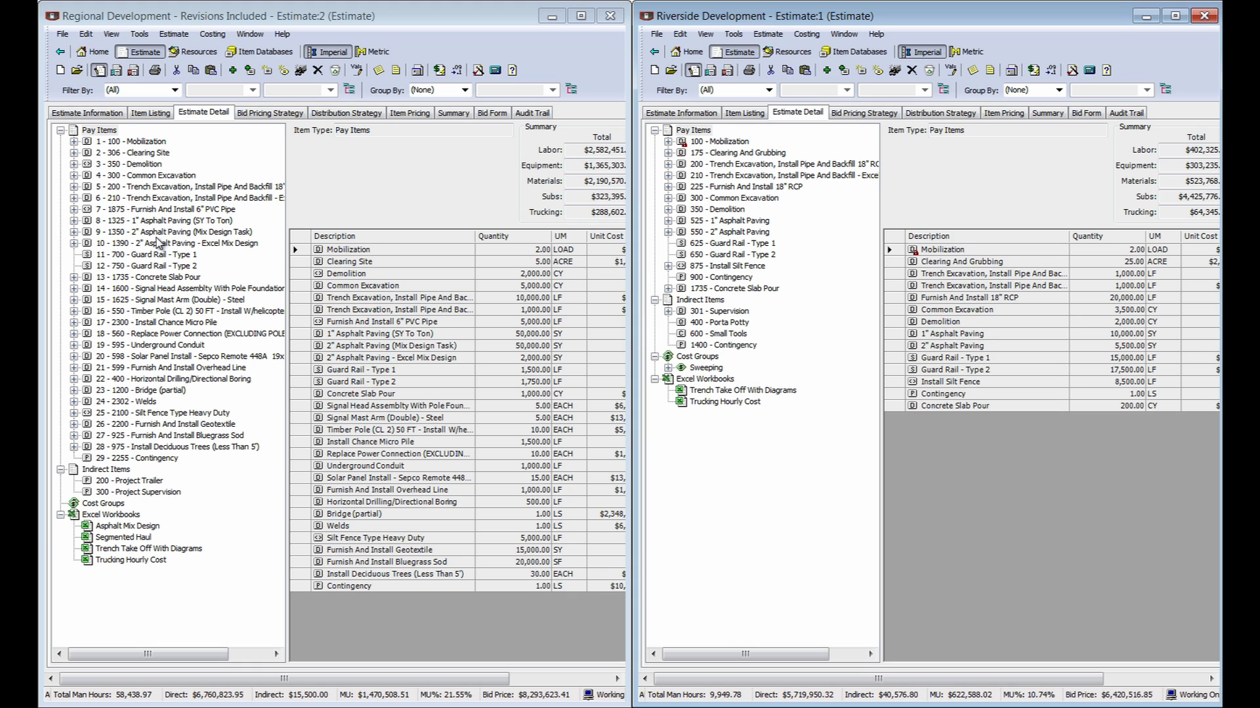
Drag 13 - 1735 - Concrete Slab Pour into Riverside's pay items, passing the wizard's welcome.
left_click(151, 279)
left_click_drag(152, 283, 716, 223)
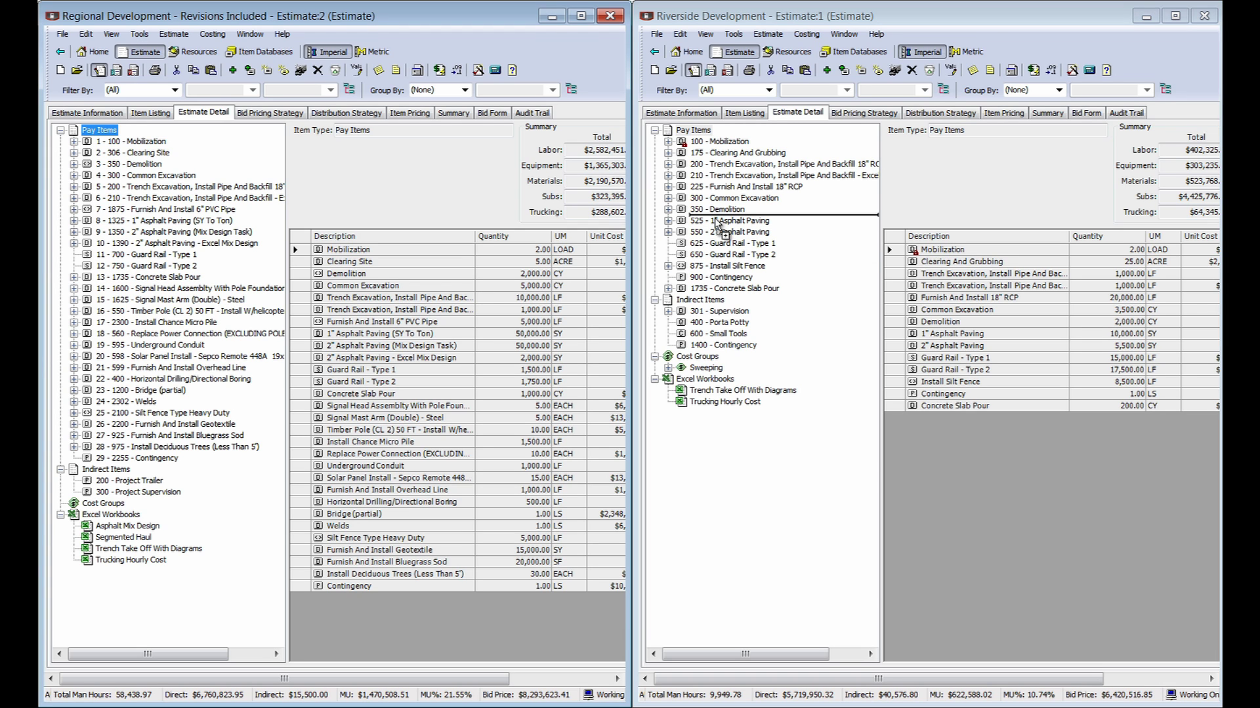
left_click_drag(717, 224, 717, 224)
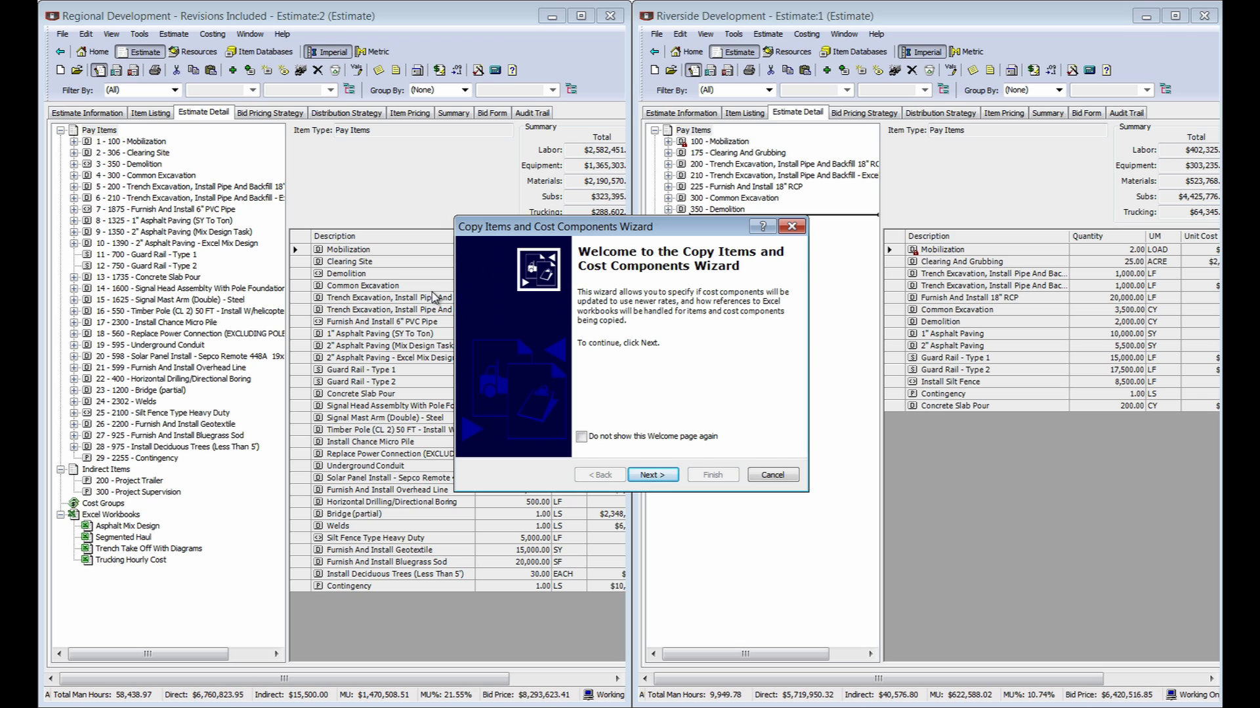
left_click(662, 476)
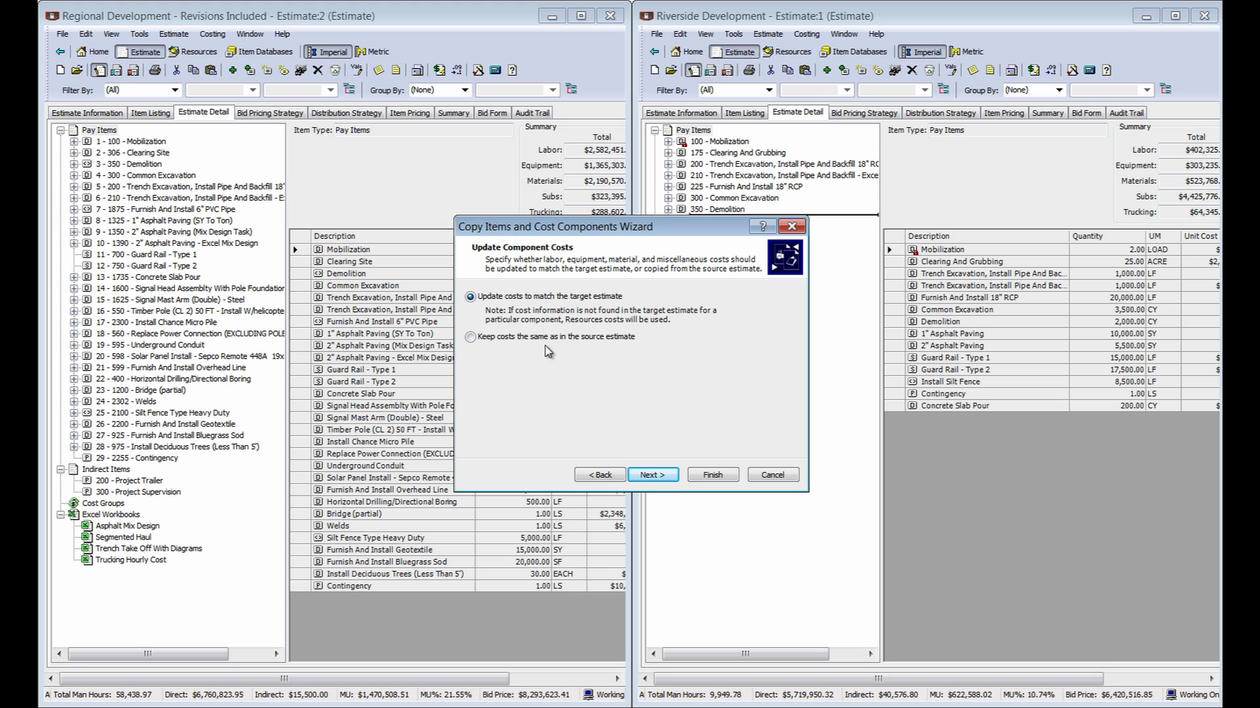
Finish the copy using Riverside's rates without pricing information, then expand Concrete Slab Pour.
left_click(665, 478)
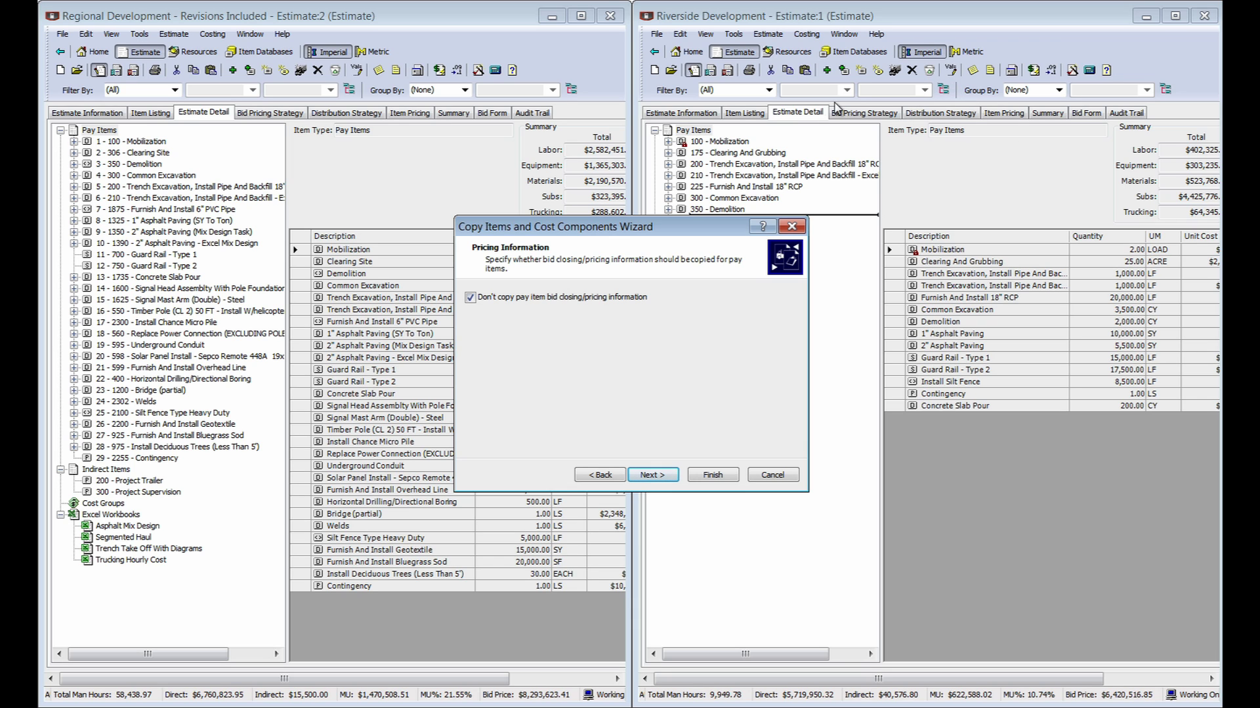
left_click(659, 477)
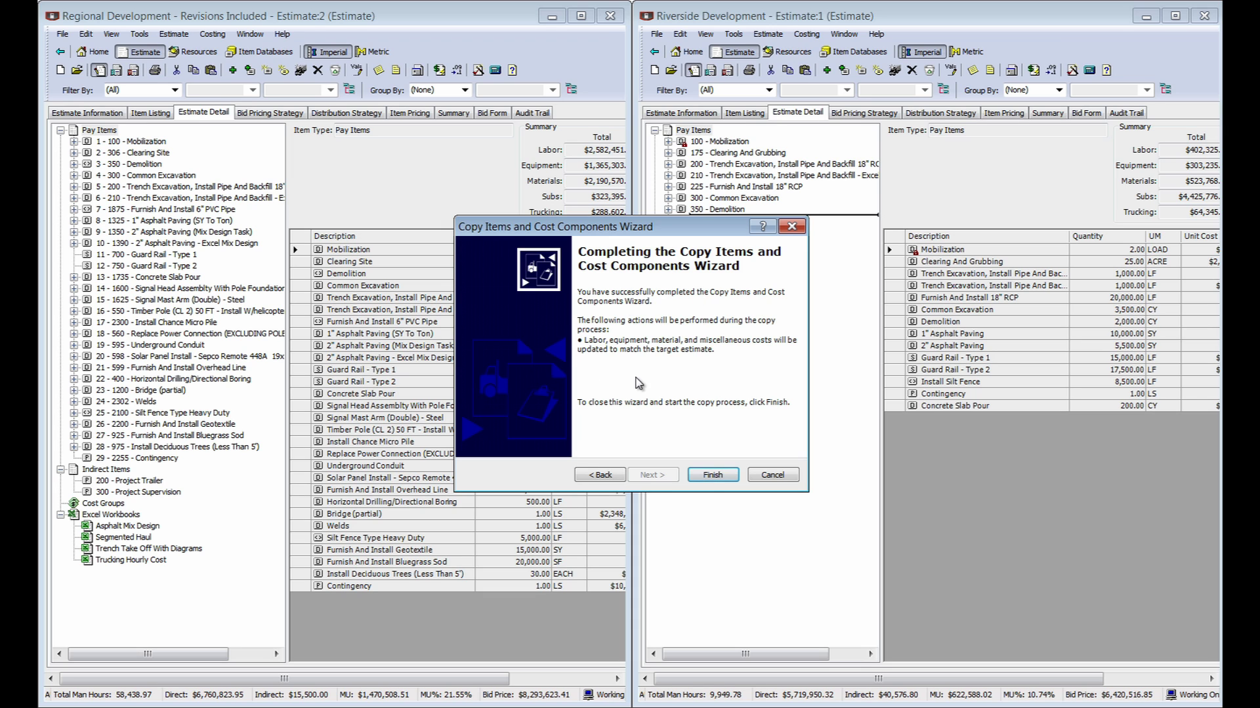
left_click(713, 475)
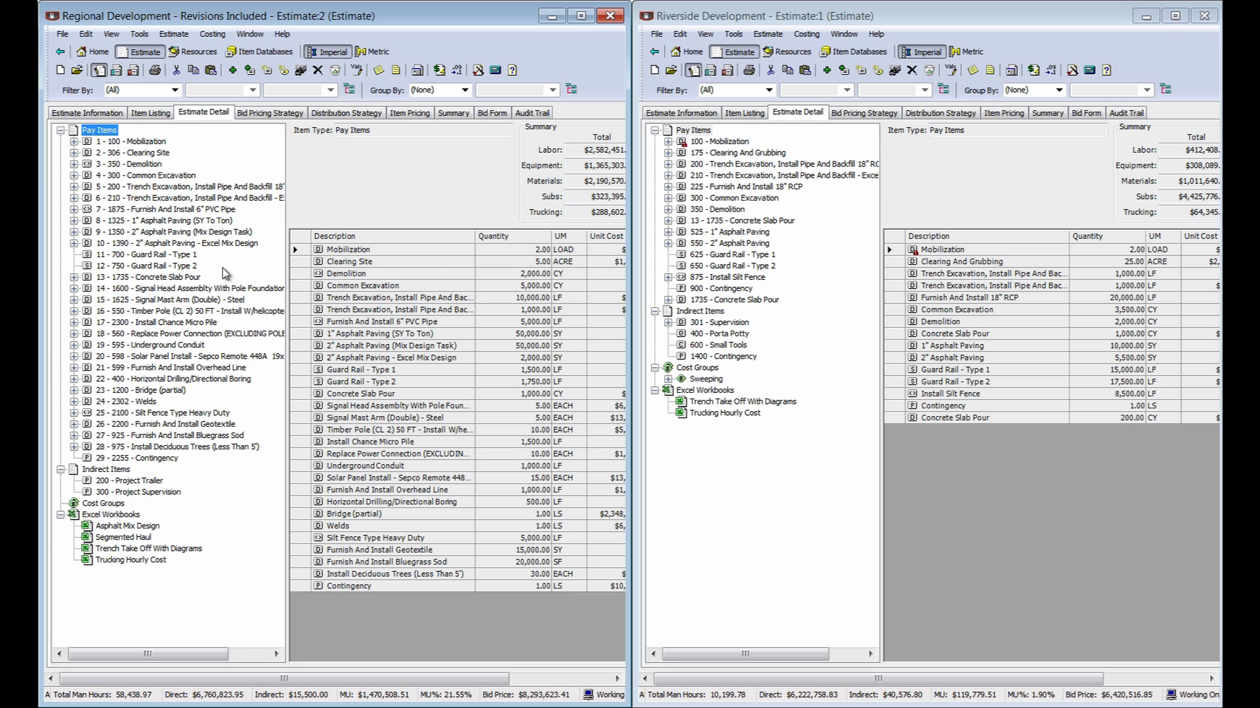
left_click(75, 278)
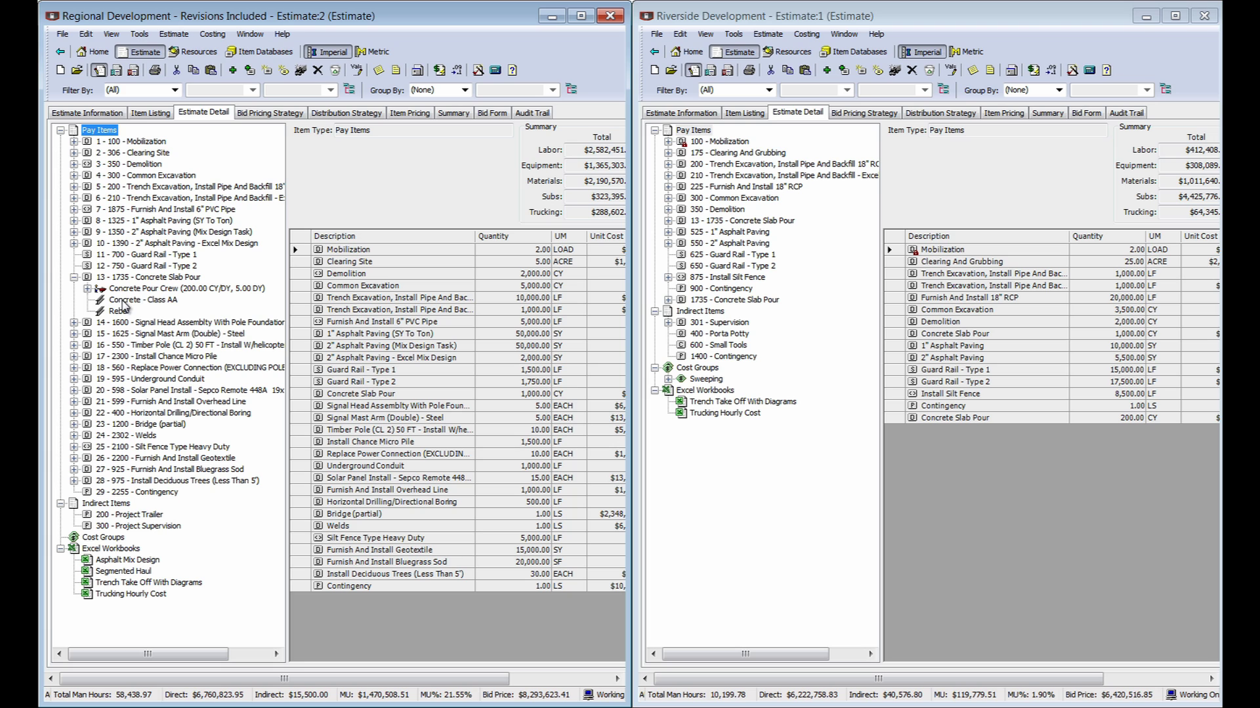
Copy Concrete - Class AA into Riverside's 1735 - Concrete Slab Pour with quantity factor 1.
left_click_drag(123, 305, 740, 325)
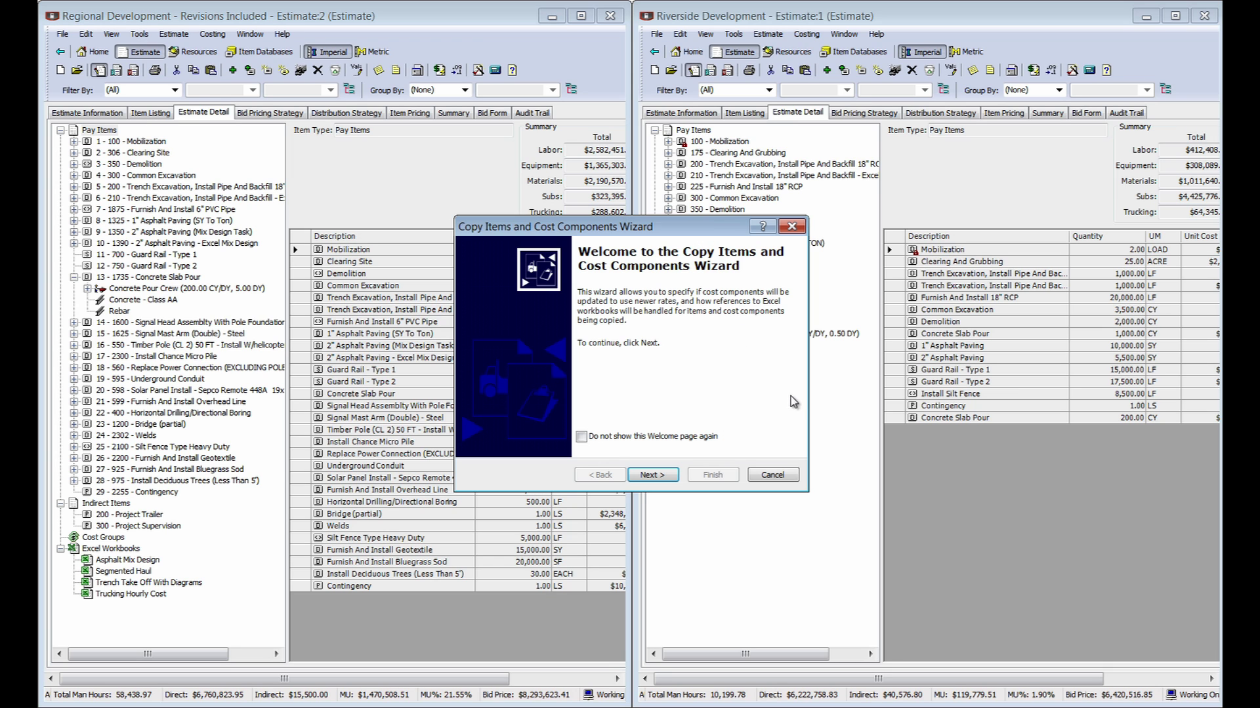
left_click(653, 477)
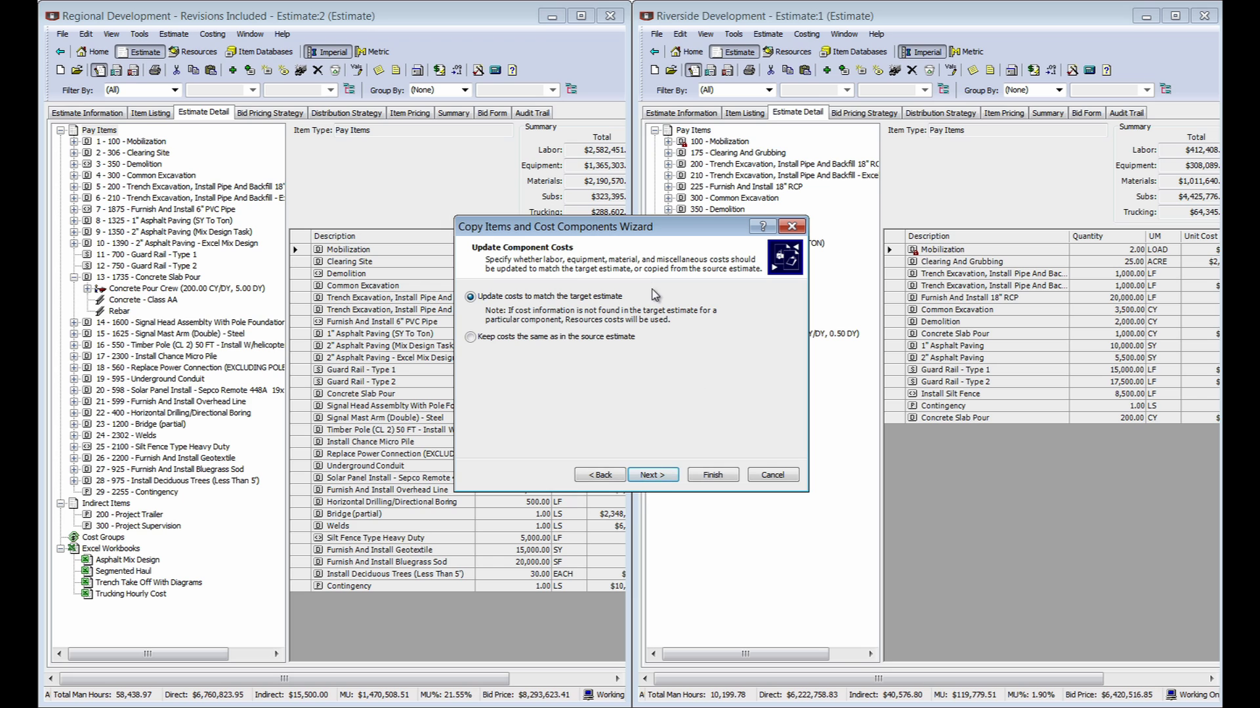
left_click(653, 475)
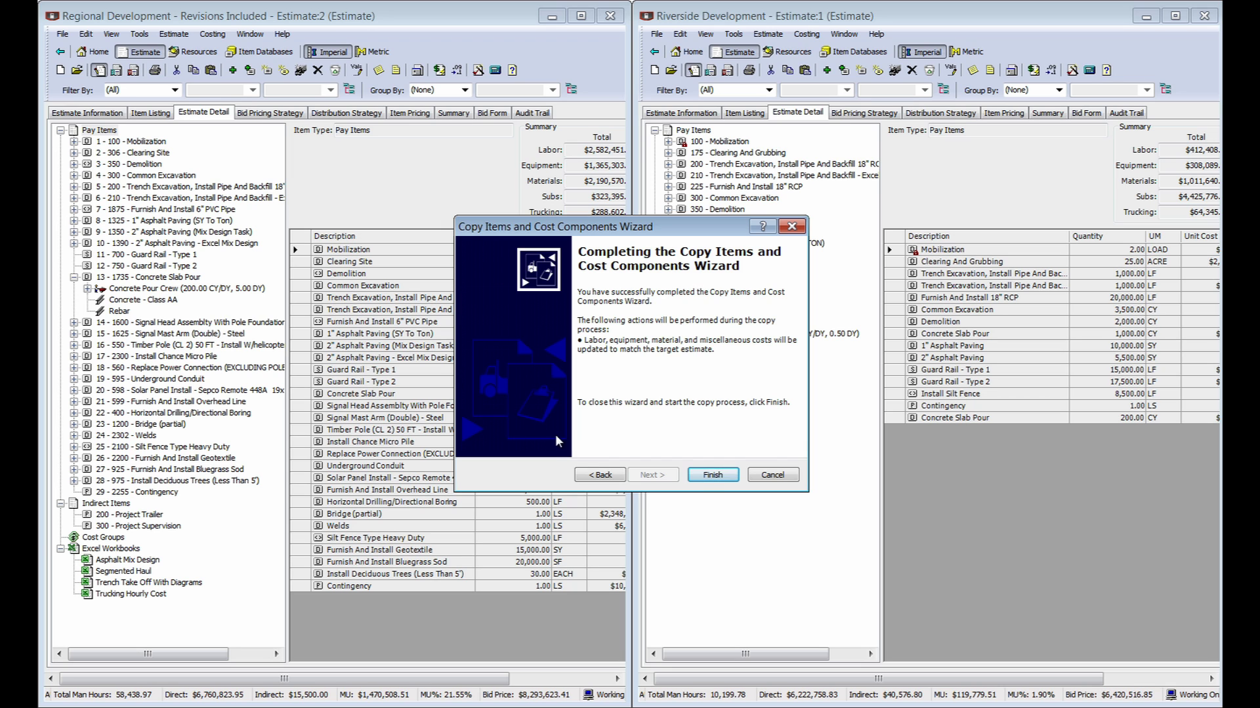
left_click(711, 475)
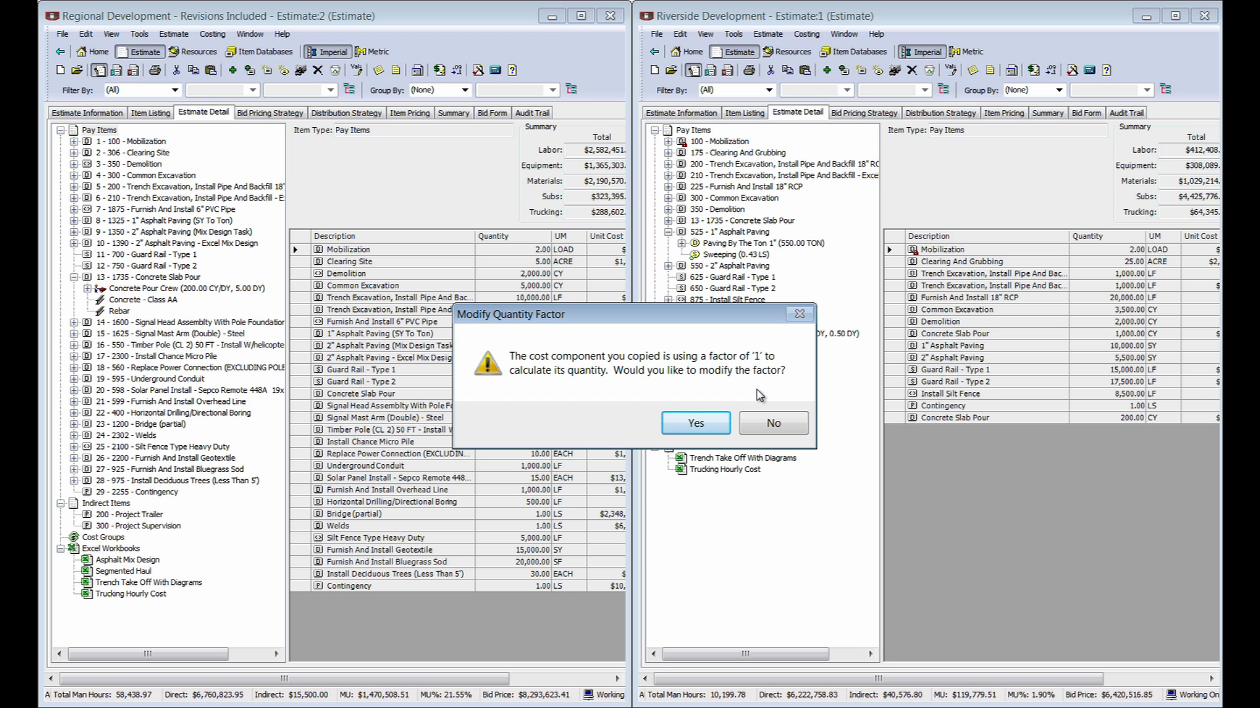
left_click(774, 424)
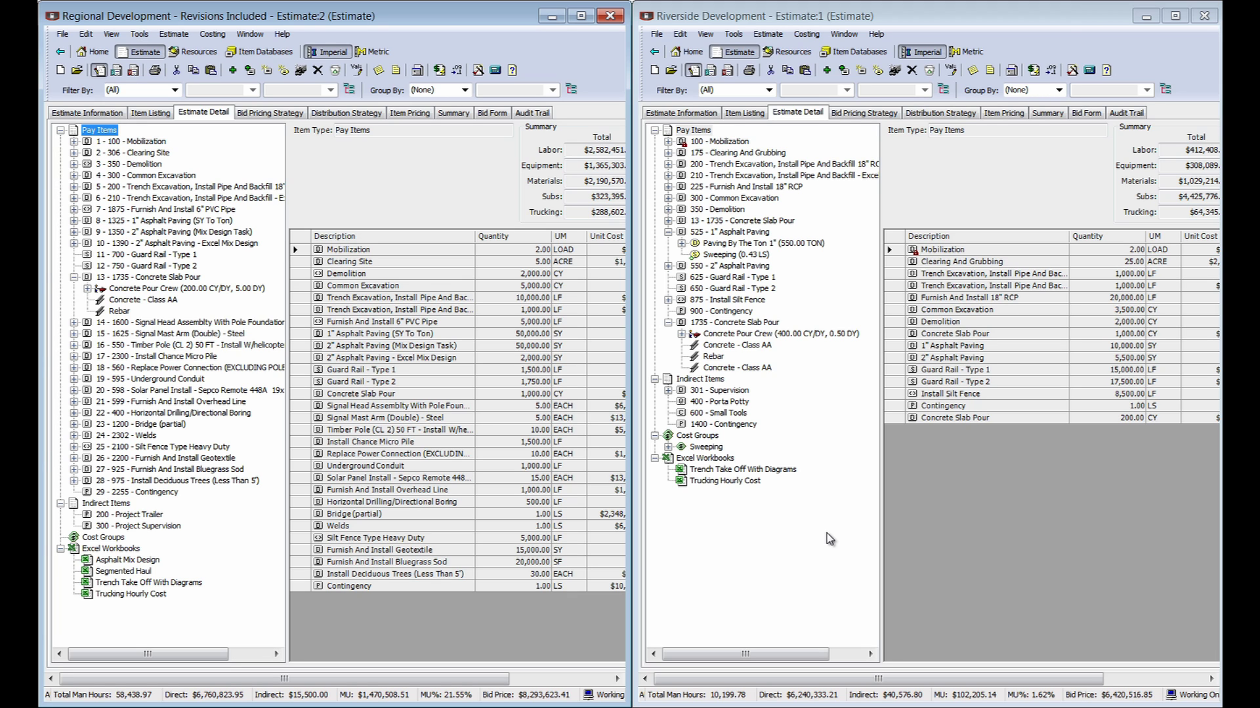
left_click(299, 253)
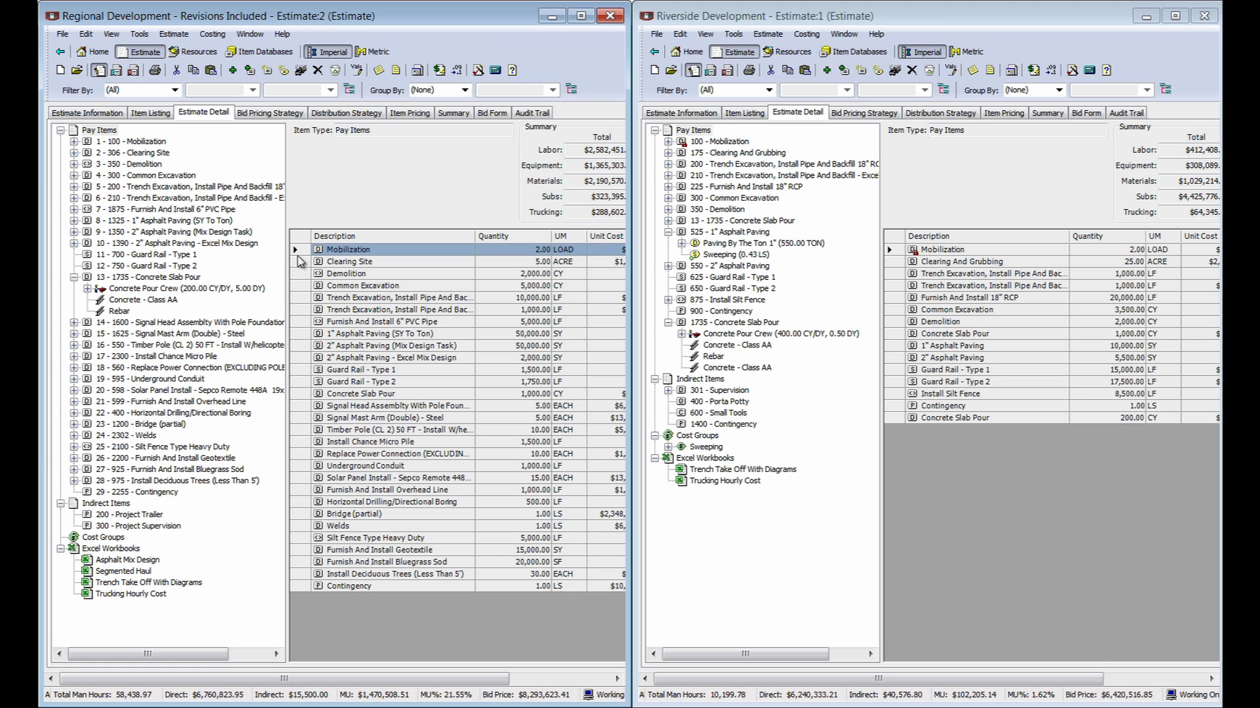
left_click(298, 309, "shift")
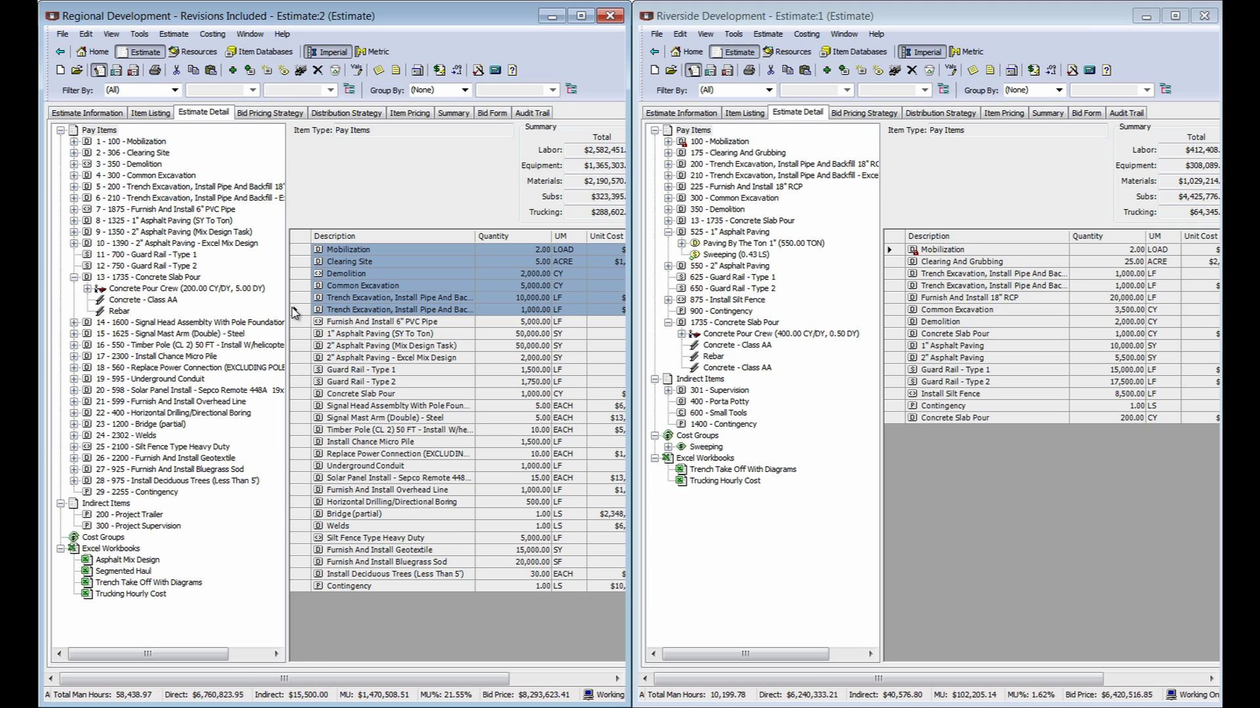
left_click_drag(563, 338, 723, 233)
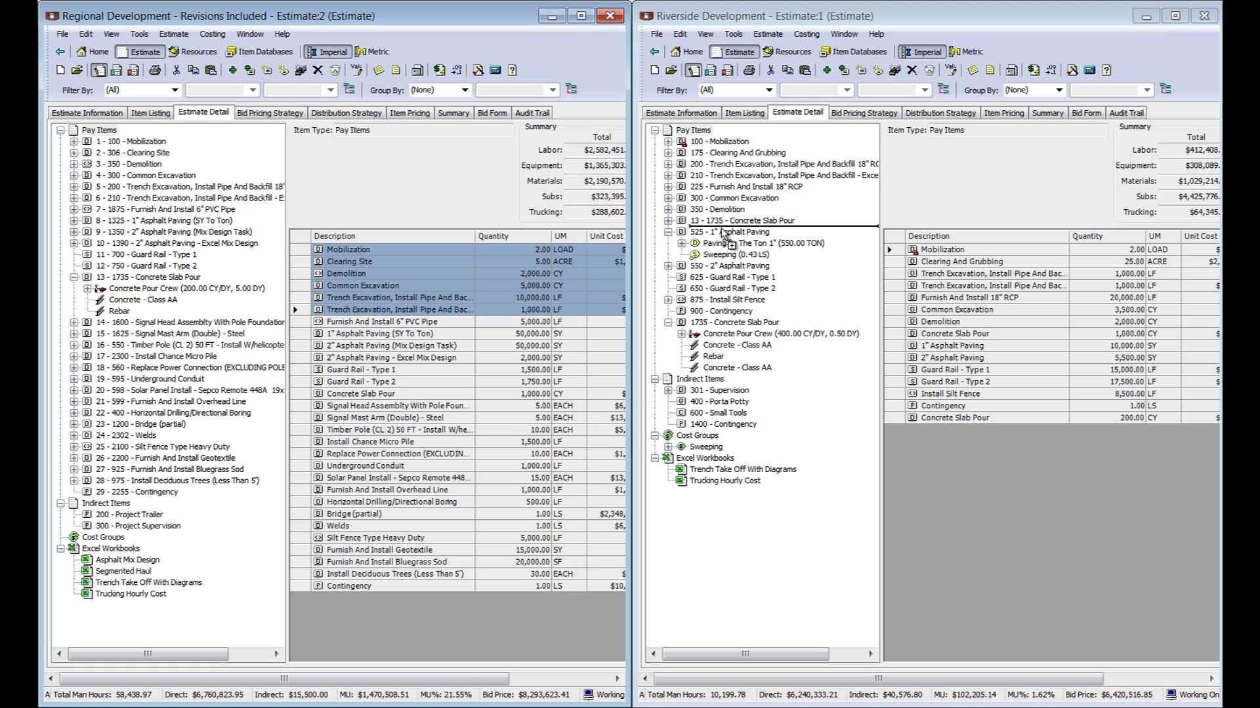
left_click_drag(724, 233, 670, 325)
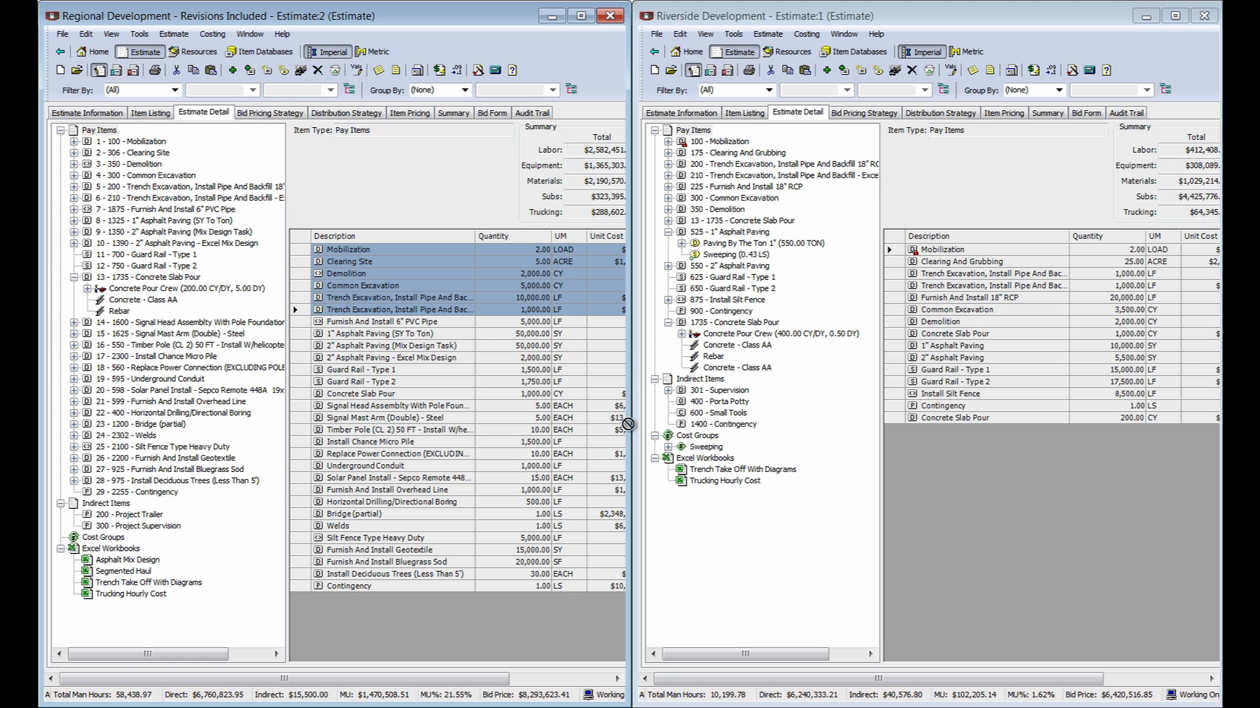
left_click(120, 277)
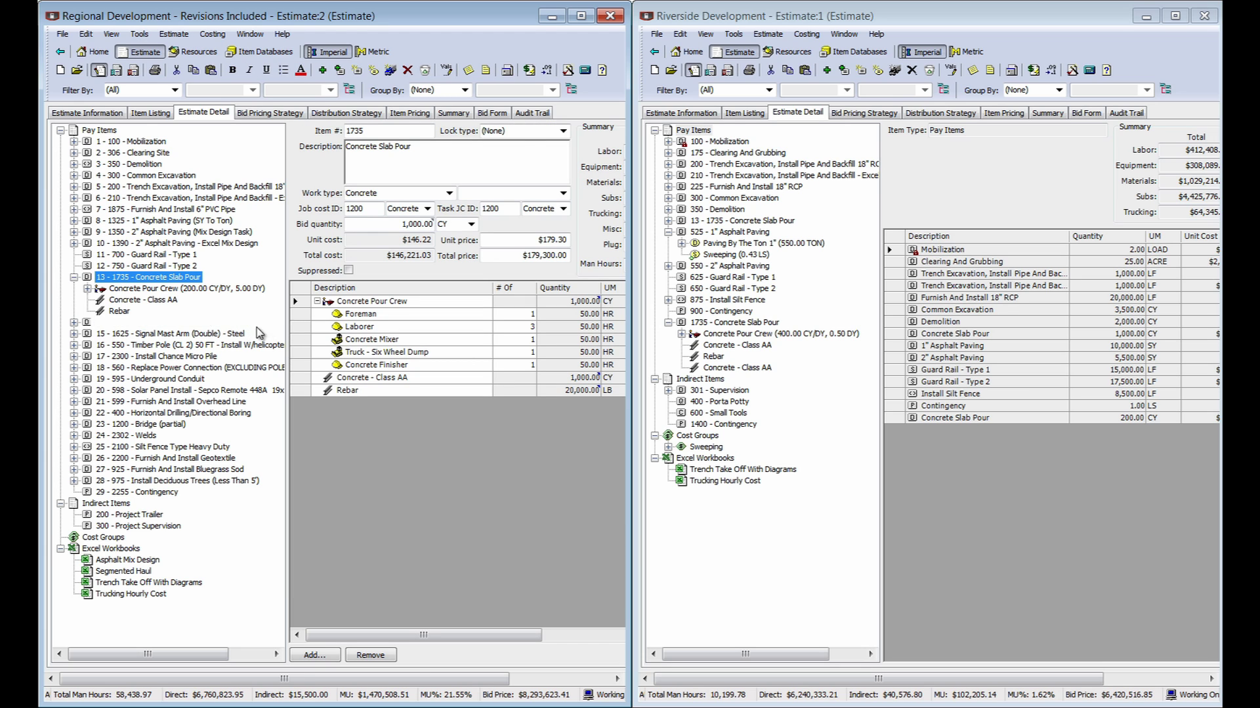
Drag Truck - Six Wheel Dump, Rebar and Concrete Finisher onto Riverside's 1735 - Concrete Slab Pour.
left_click(300, 352)
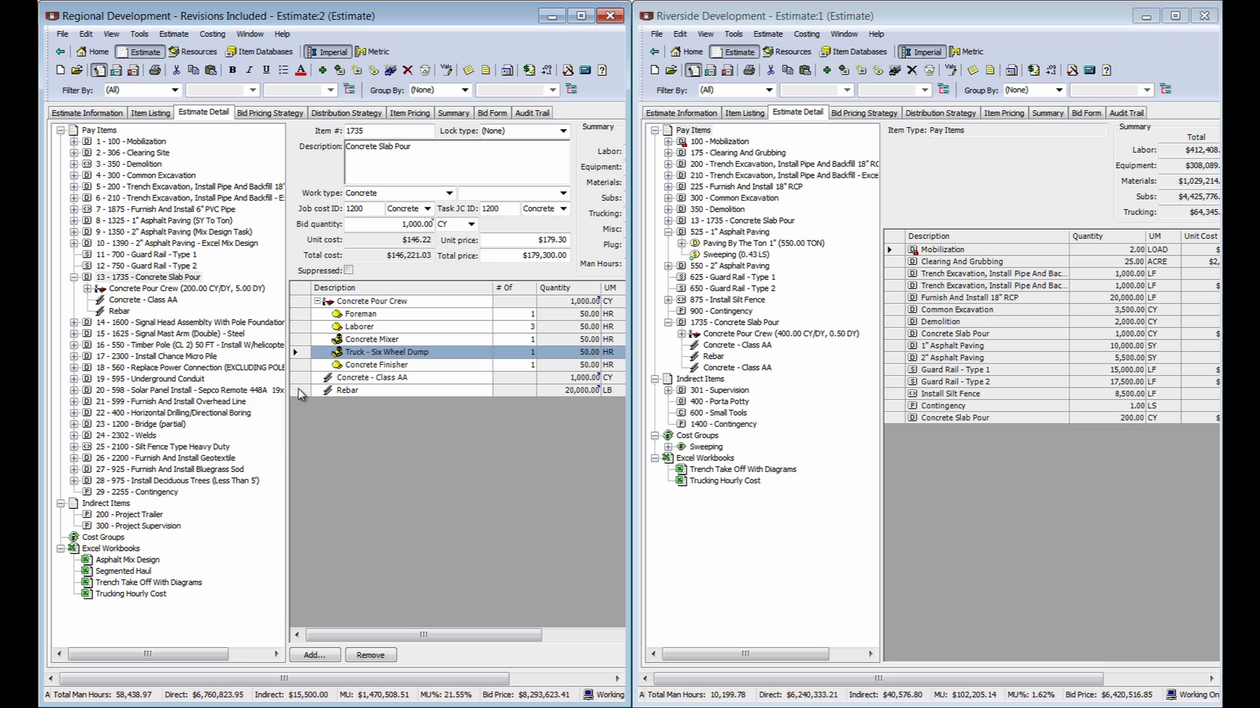
left_click(299, 391, "ctrl")
left_click(295, 365, "ctrl")
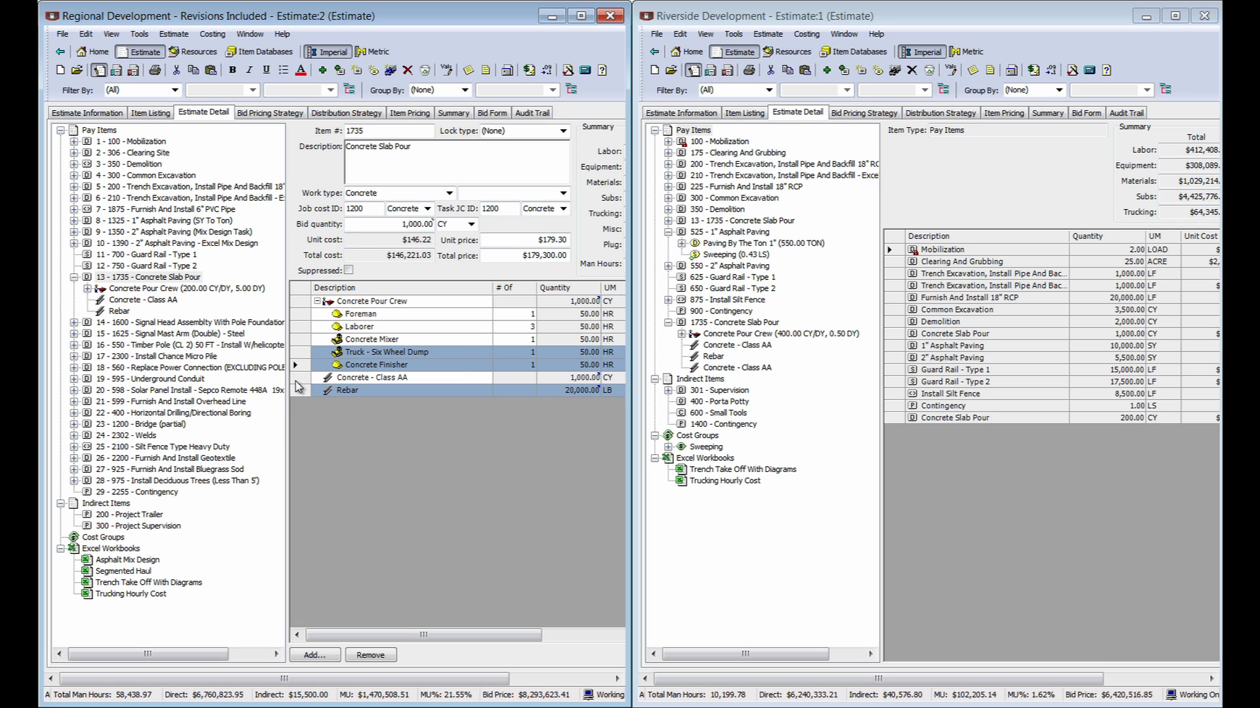
left_click_drag(293, 372, 569, 478)
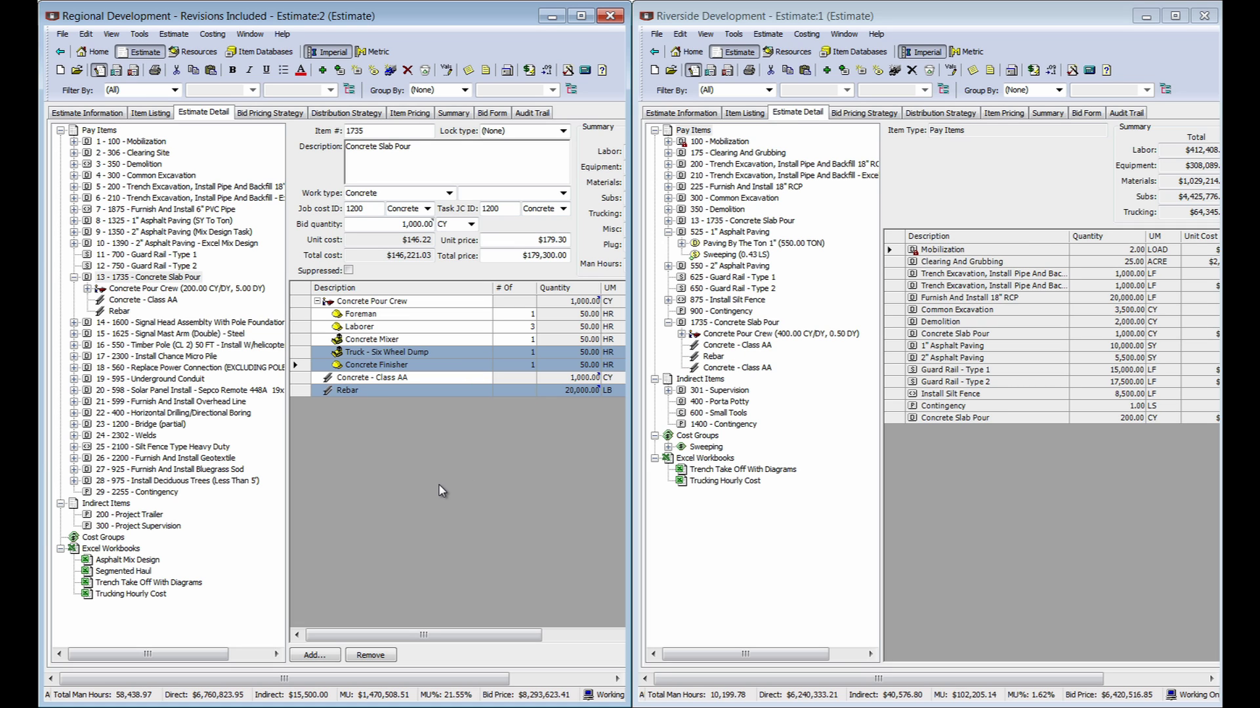